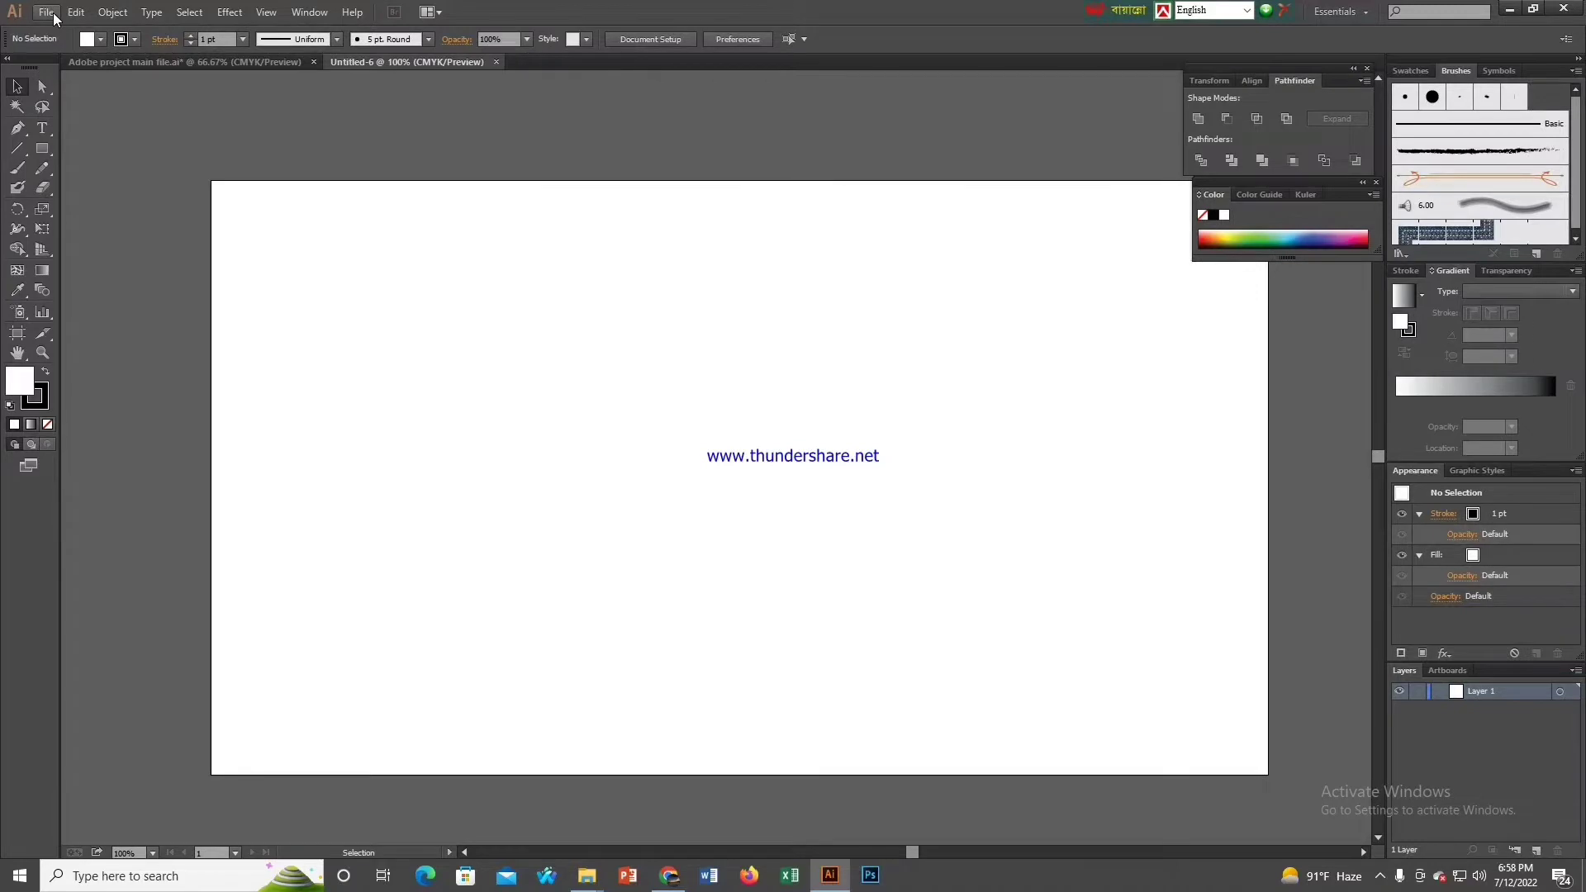
Step: Create a new 1280 × 720 px document, Untitled-7, via File > New
click(54, 19)
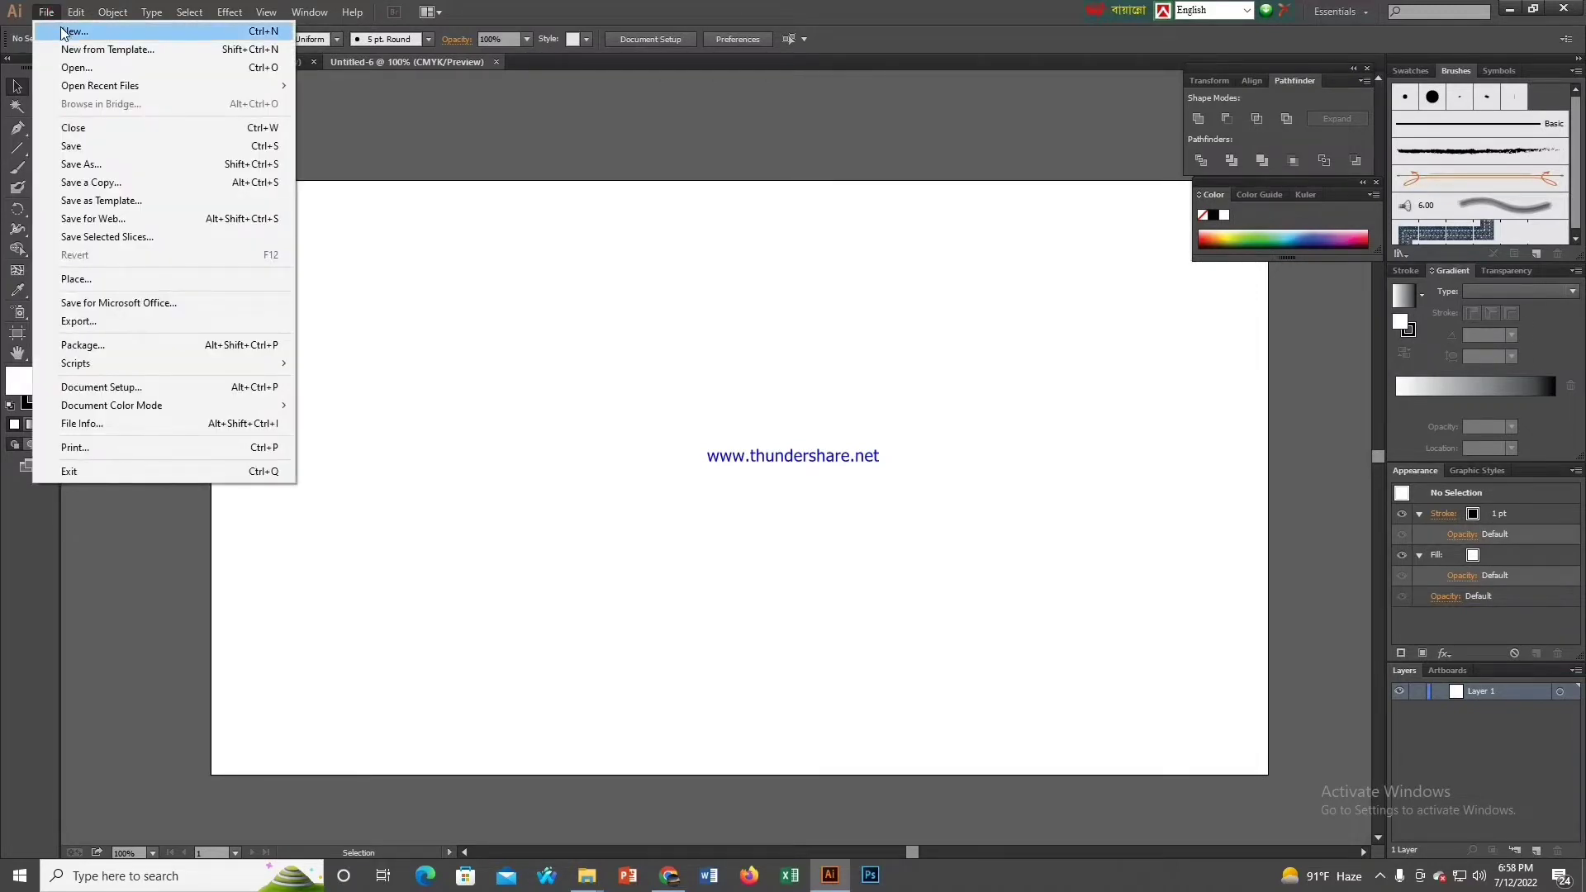
click(65, 34)
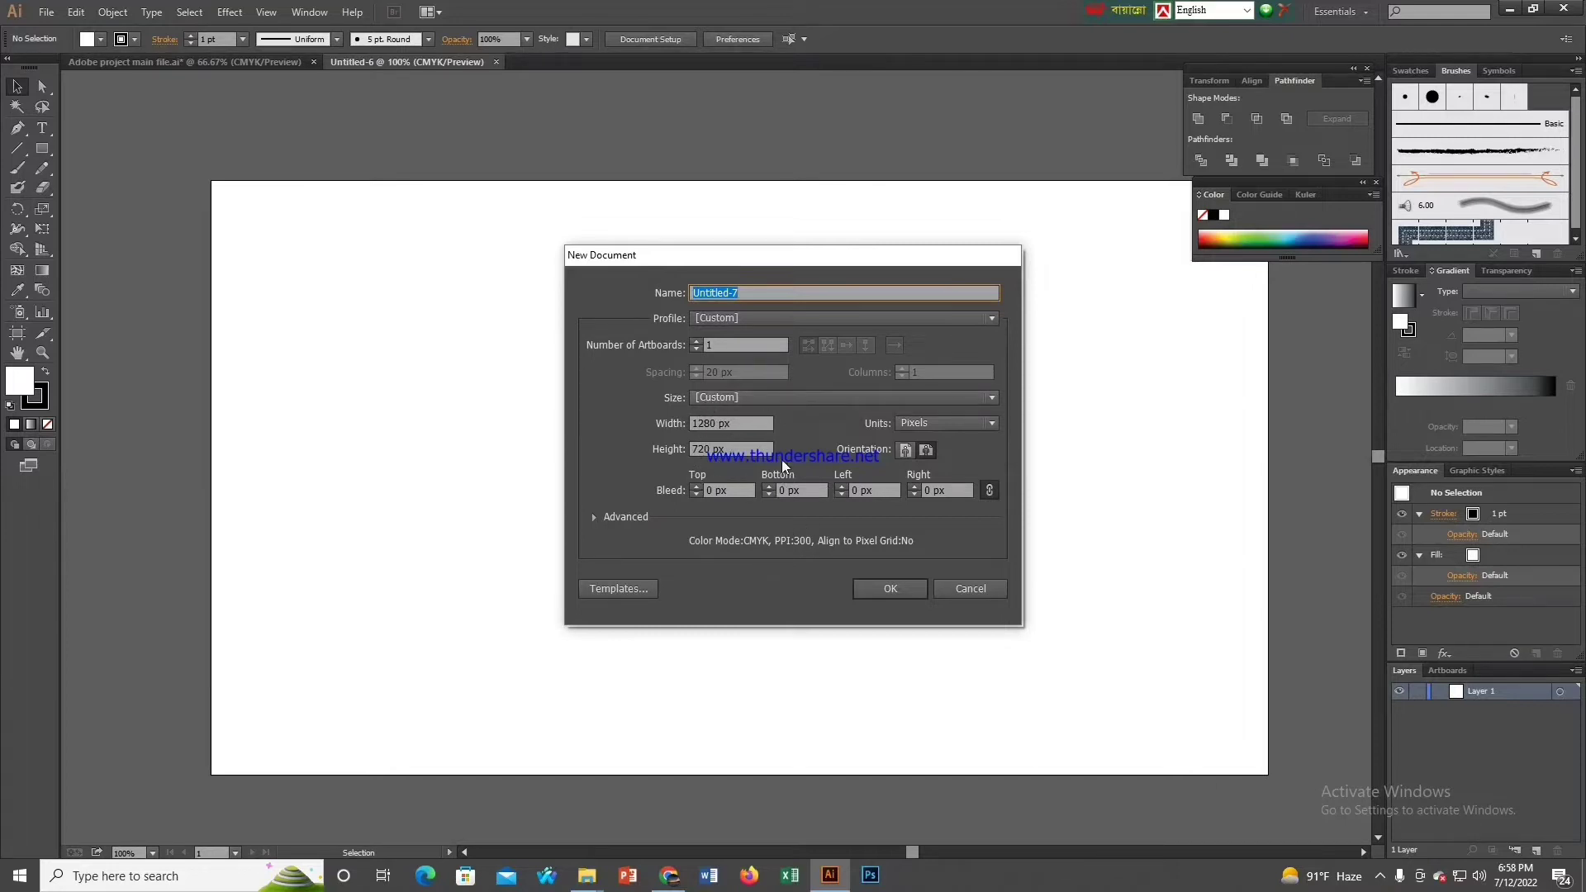
click(893, 589)
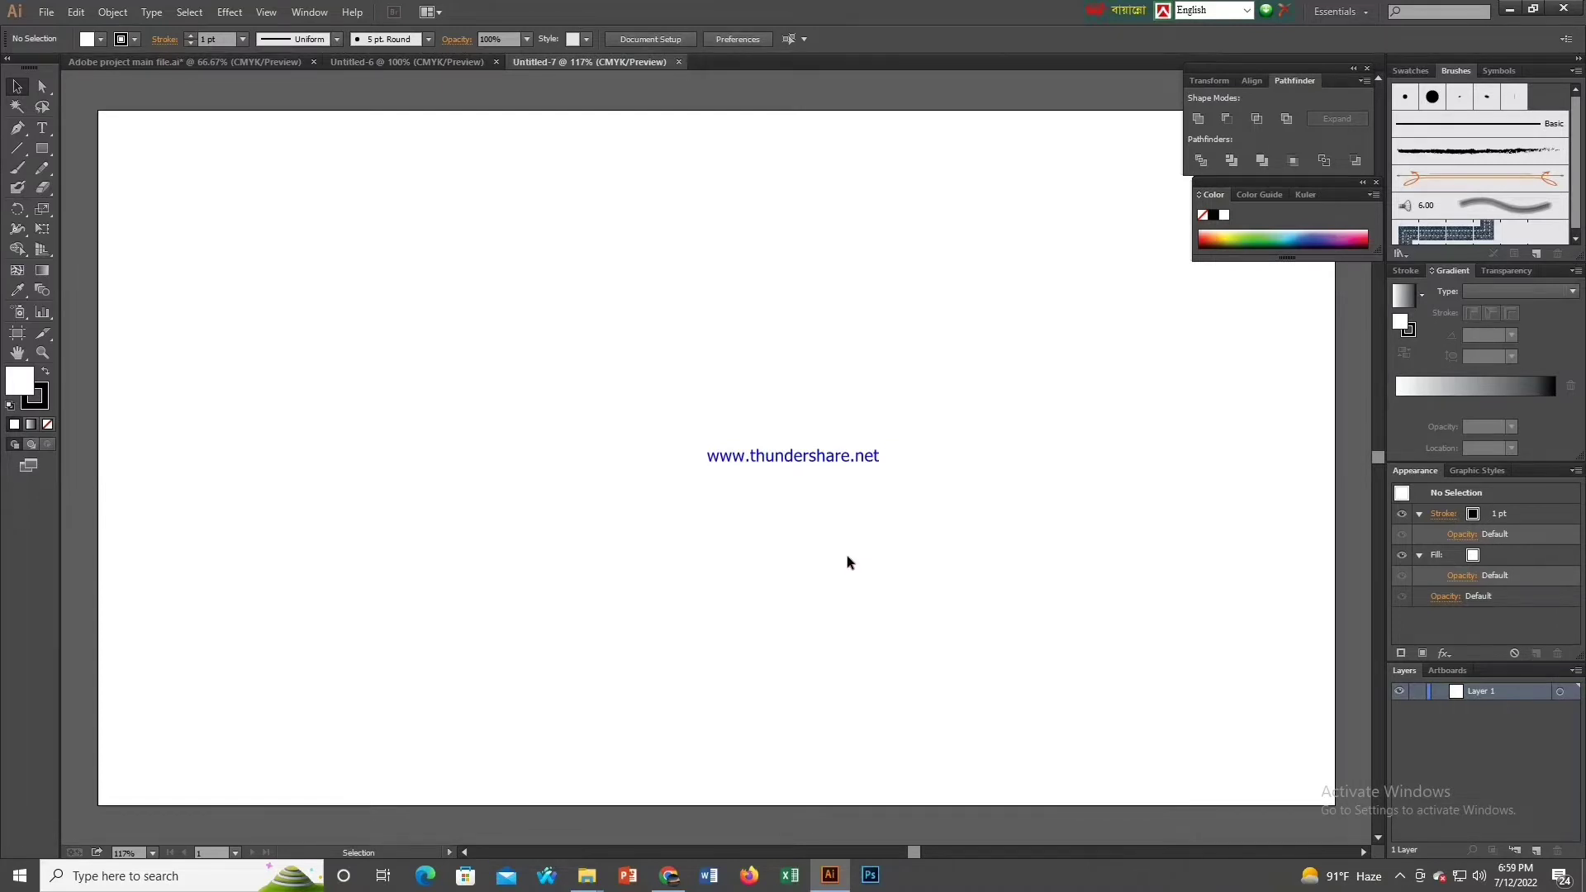
Step: Zoom out with Ctrl+minus so the whole Untitled-7 artboard is visible
key(ctrl+minus)
key(ctrl+minus)
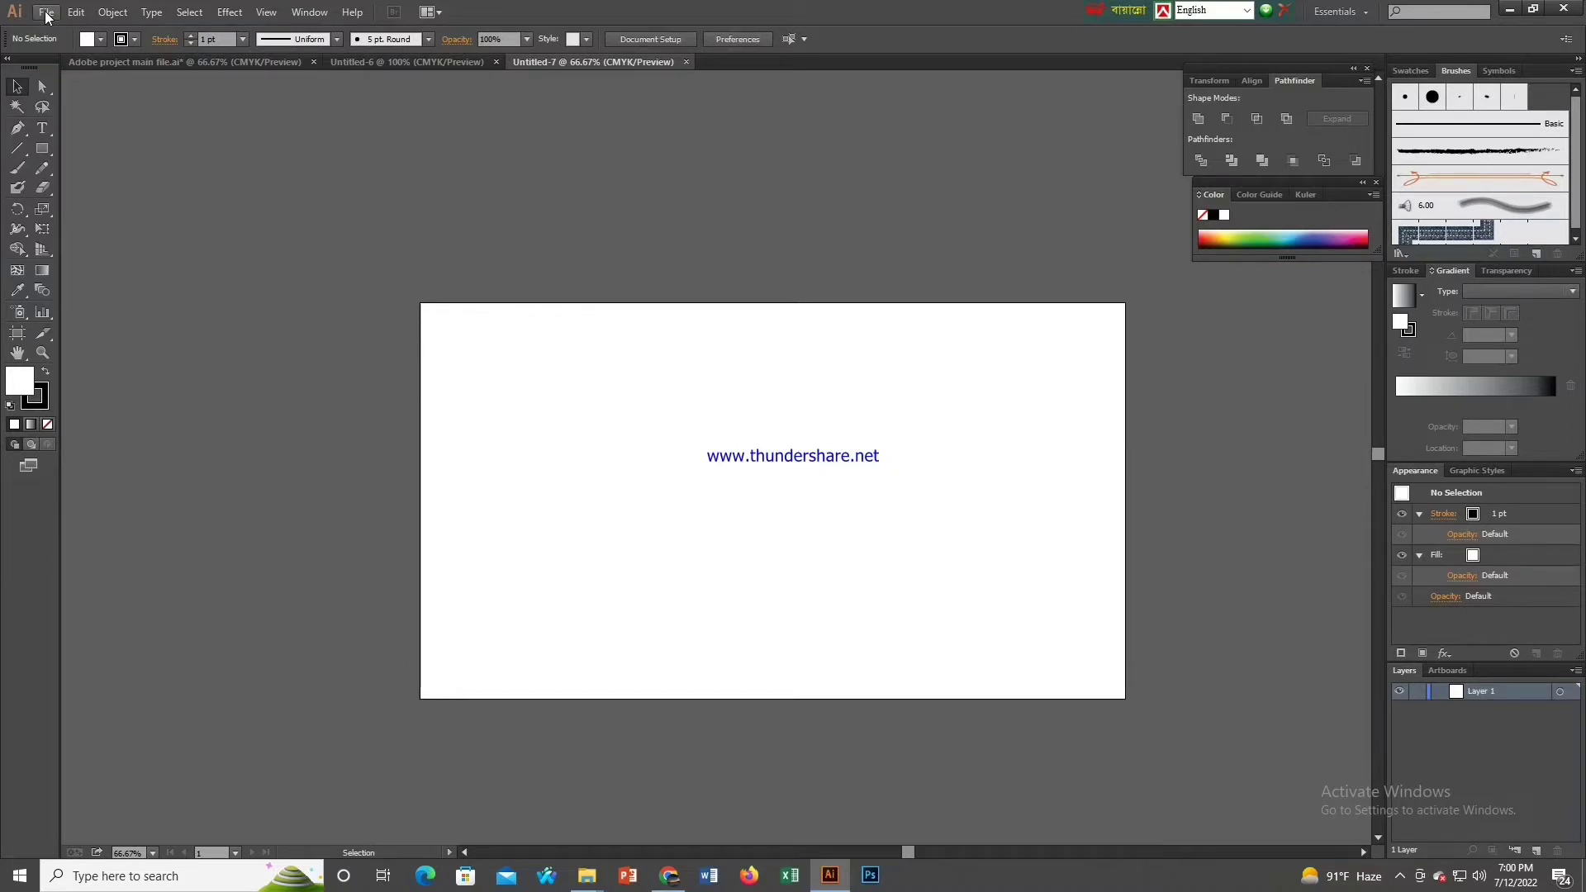
Step: Open the Window menu to see the list of panels
click(46, 15)
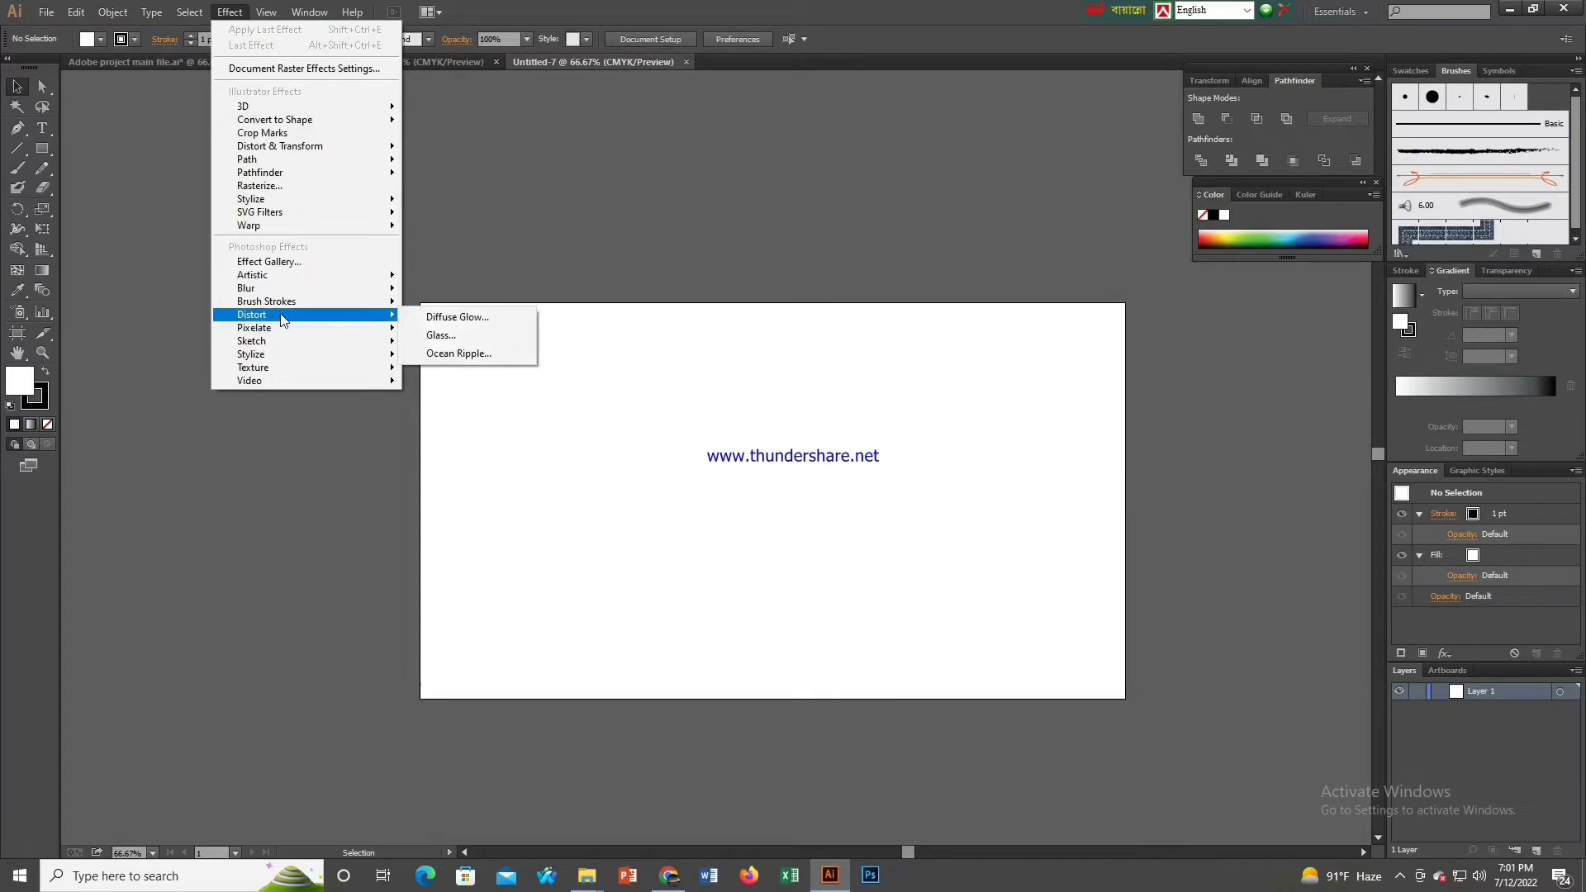
mouse_move(309, 12)
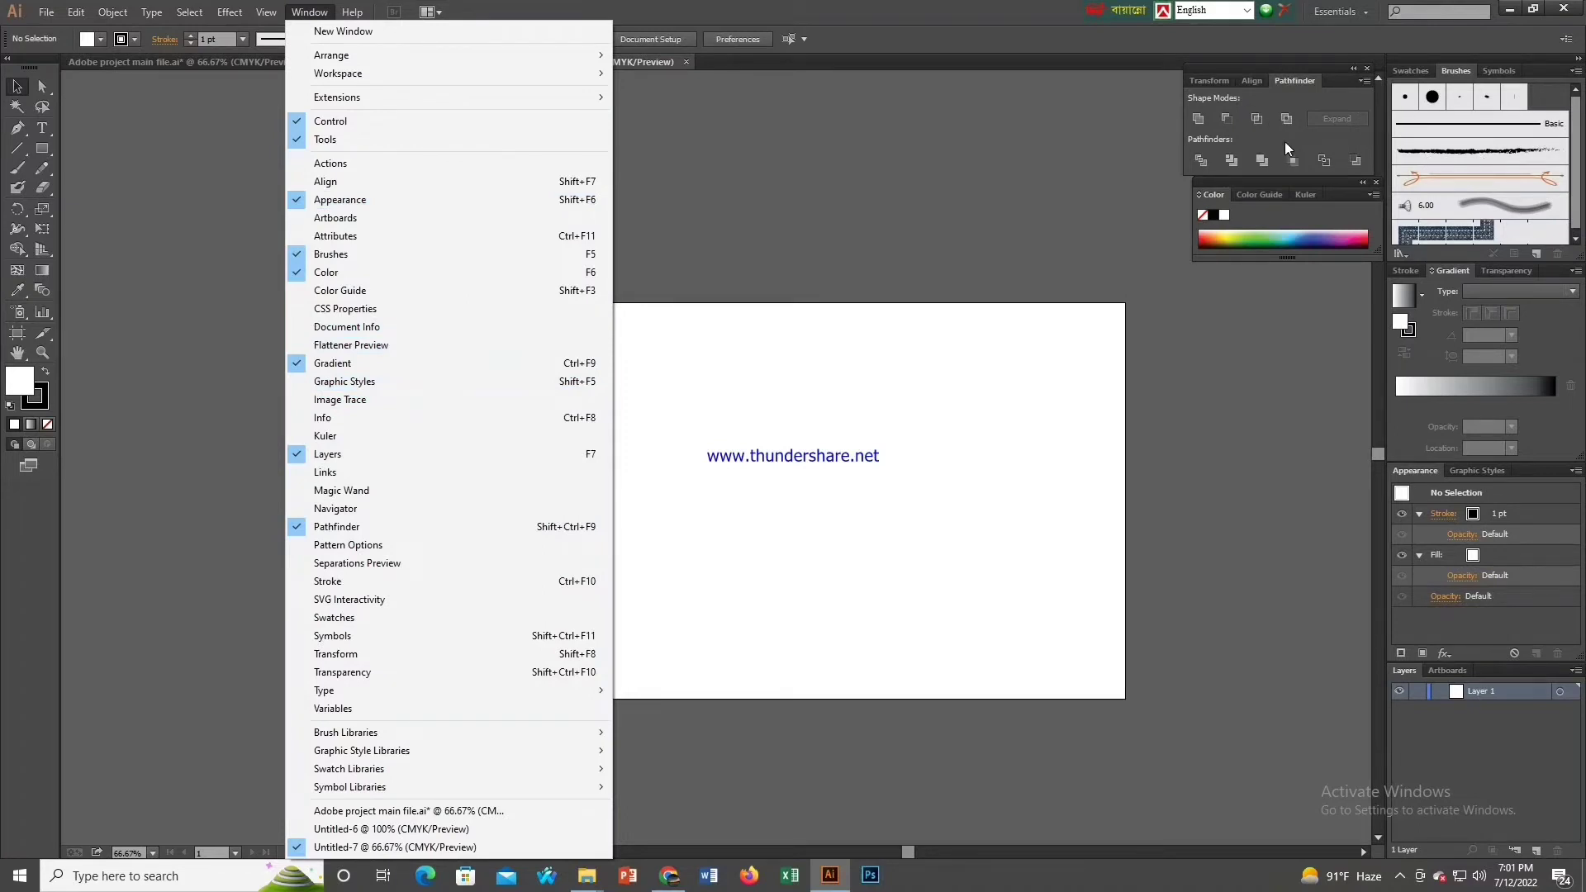
Step: Close the Transform/Align/Pathfinder panel group, then restore it via Window > Pathfinder
click(1330, 83)
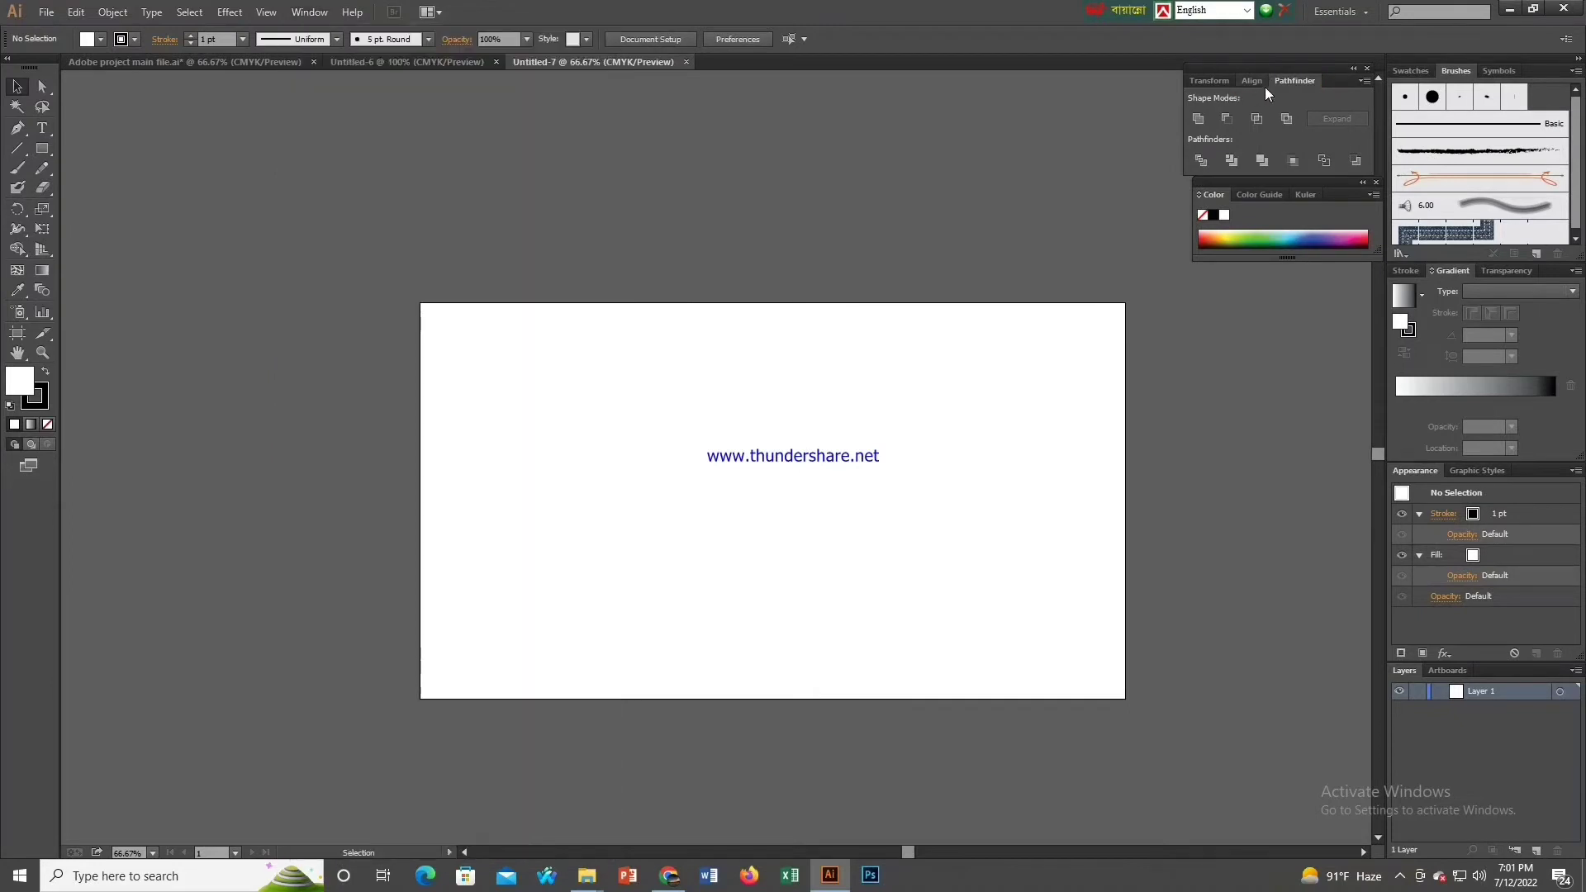
click(1369, 68)
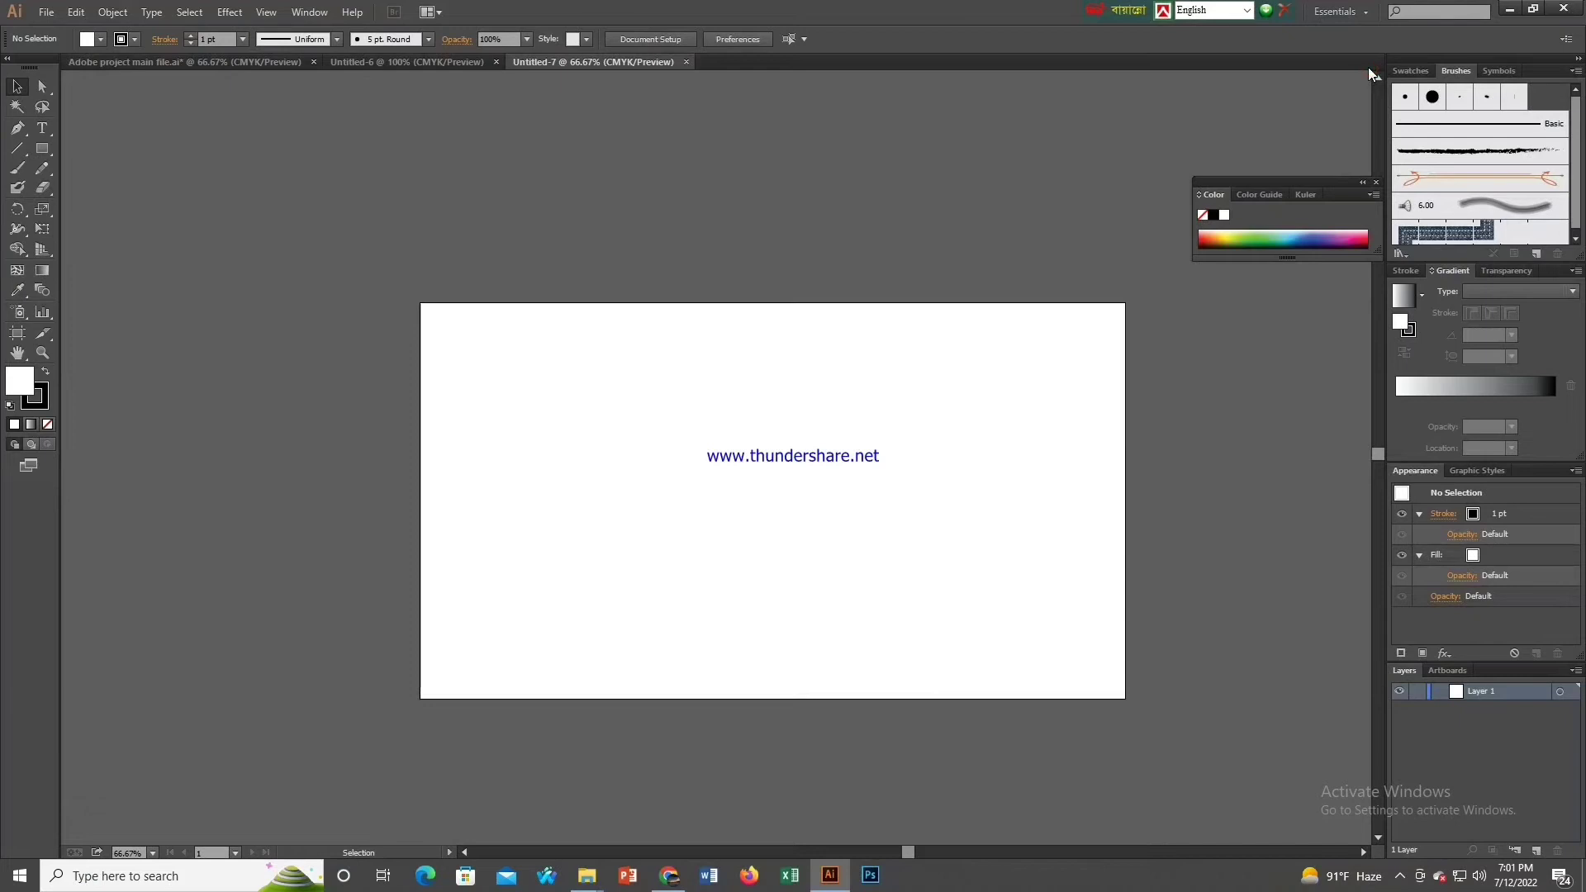
click(318, 18)
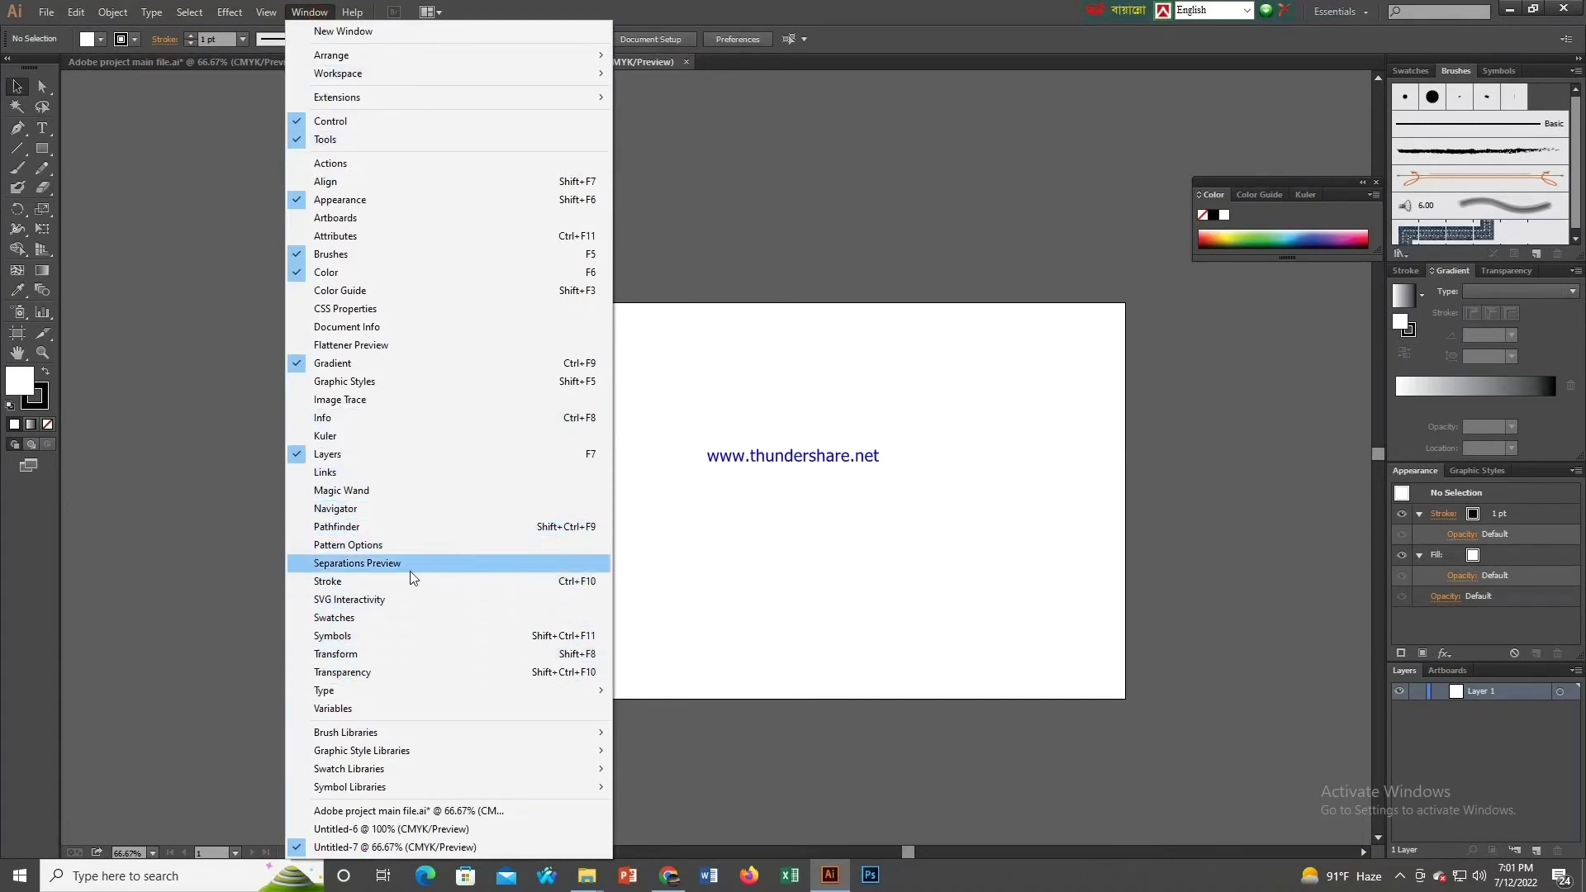
click(401, 527)
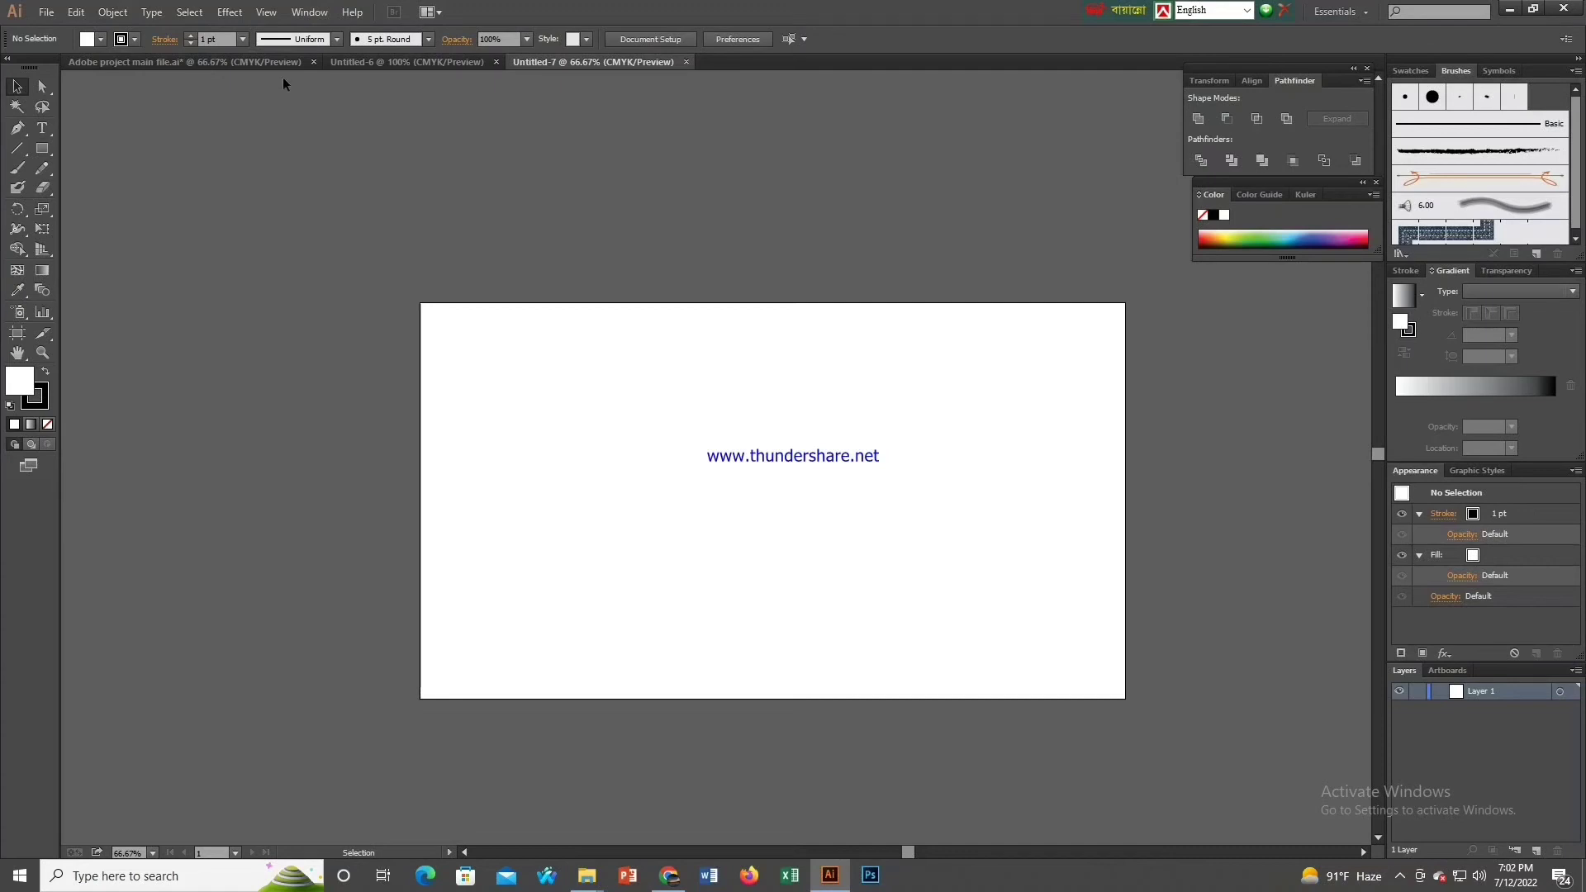
Step: Switch to the 'Adobe project main file.ai' tab and deselect the design group
click(239, 62)
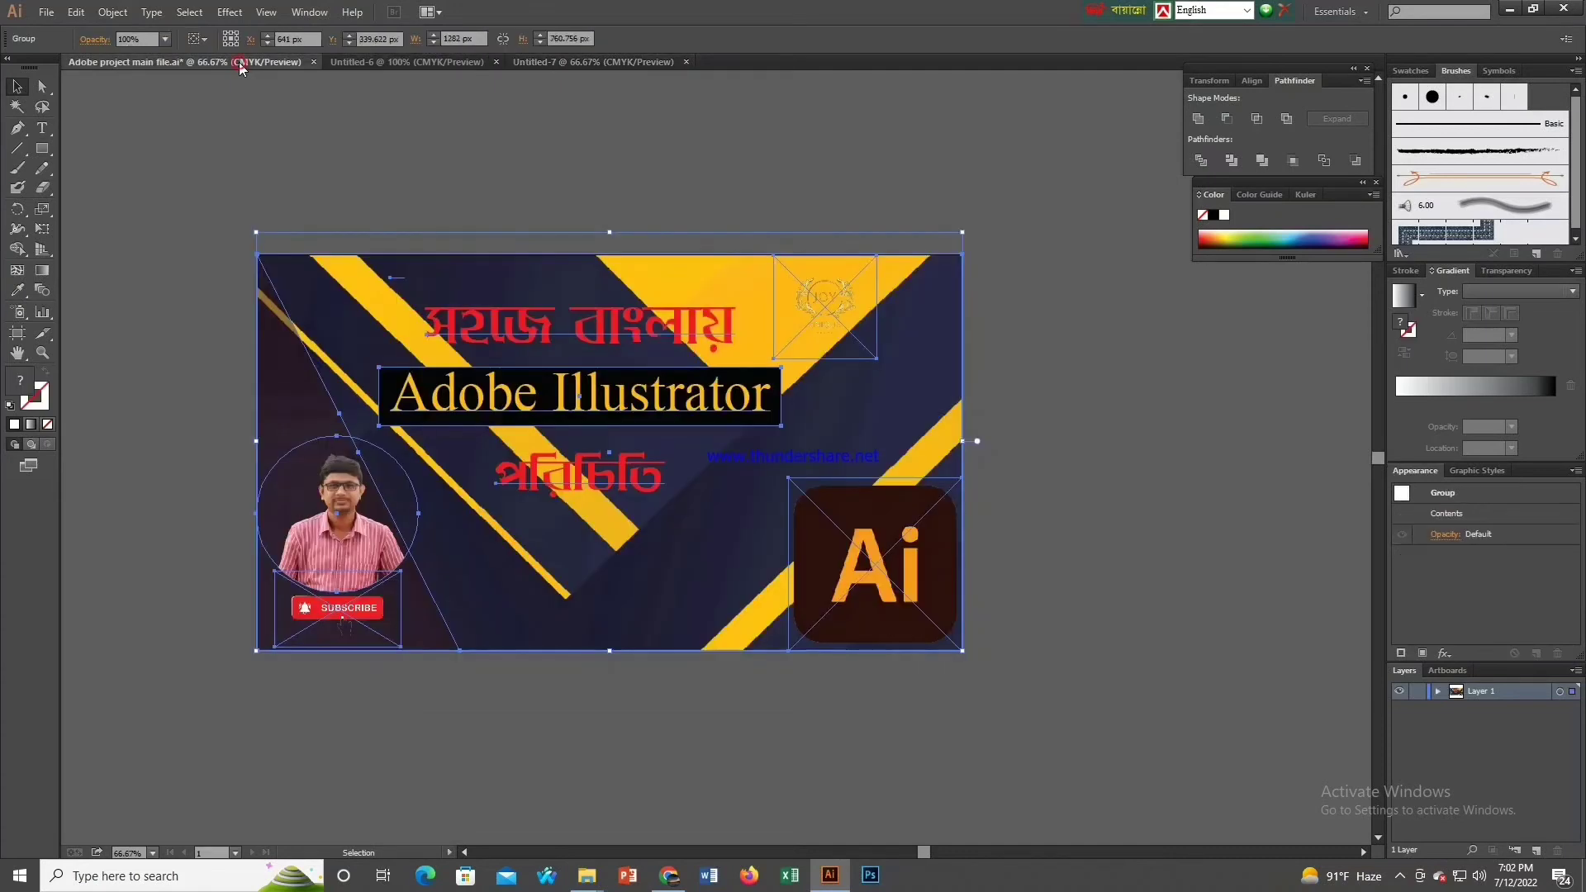
click(534, 184)
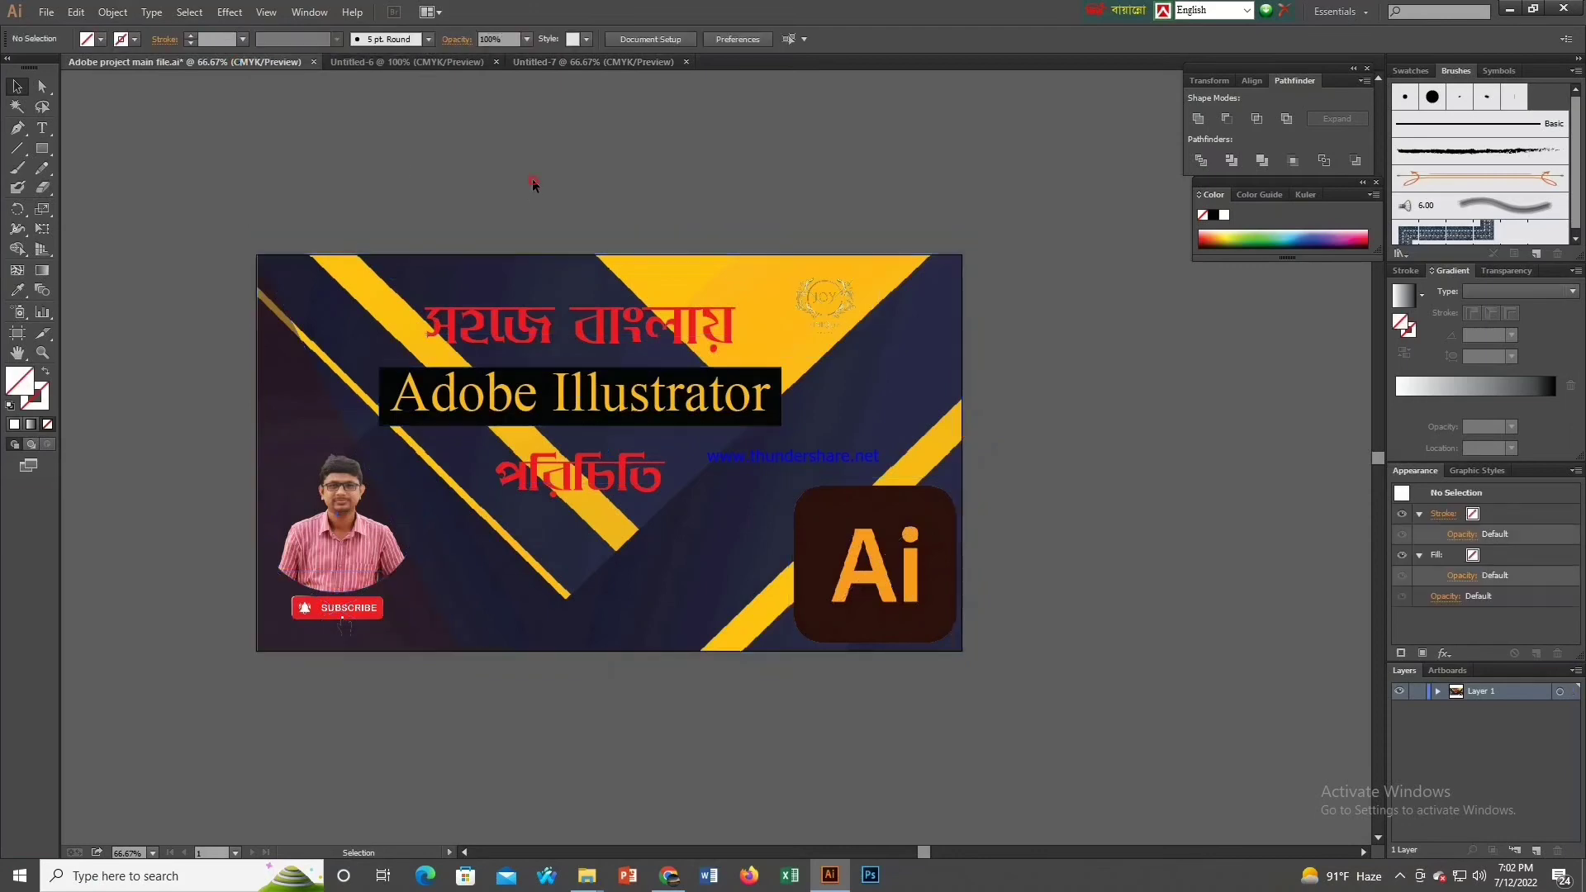